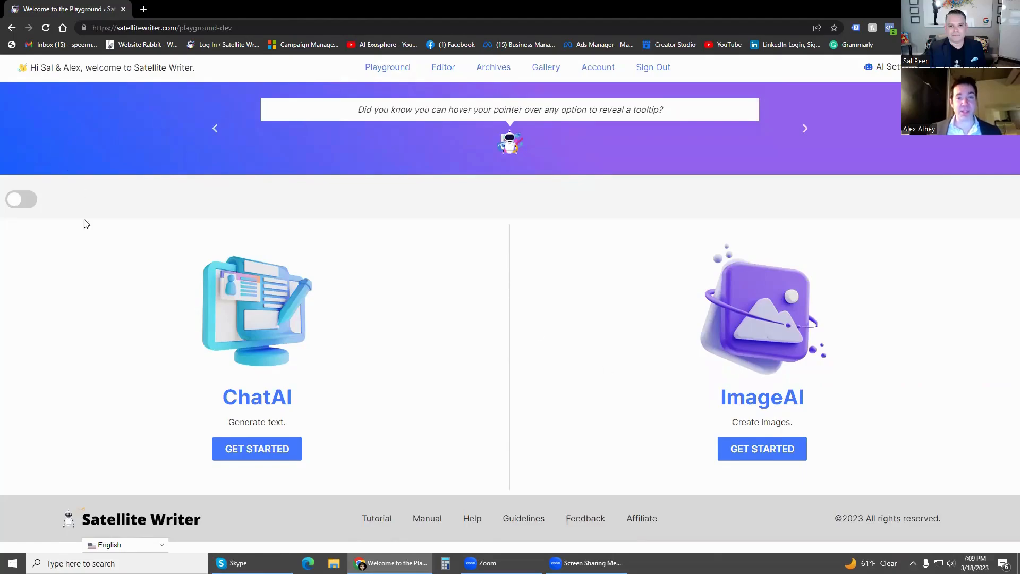
- Show the full list of AI skills, browse through its pages, and return to the simple ChatAI and ImageAI view
{"action": "left_click", "coordinate": [24, 208]}
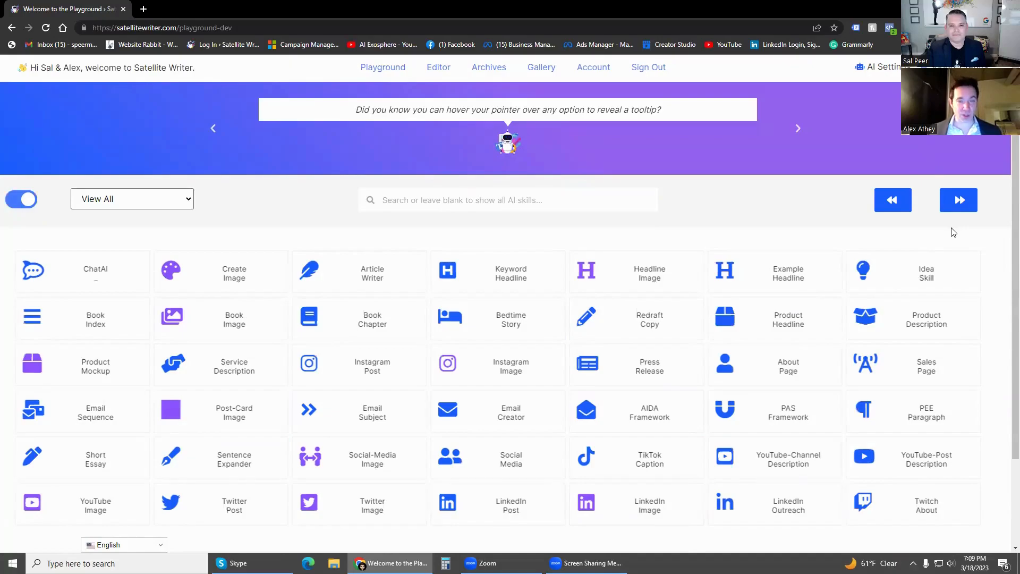
{"action": "left_click_drag", "start_coordinate": [948, 208], "coordinate": [947, 202]}
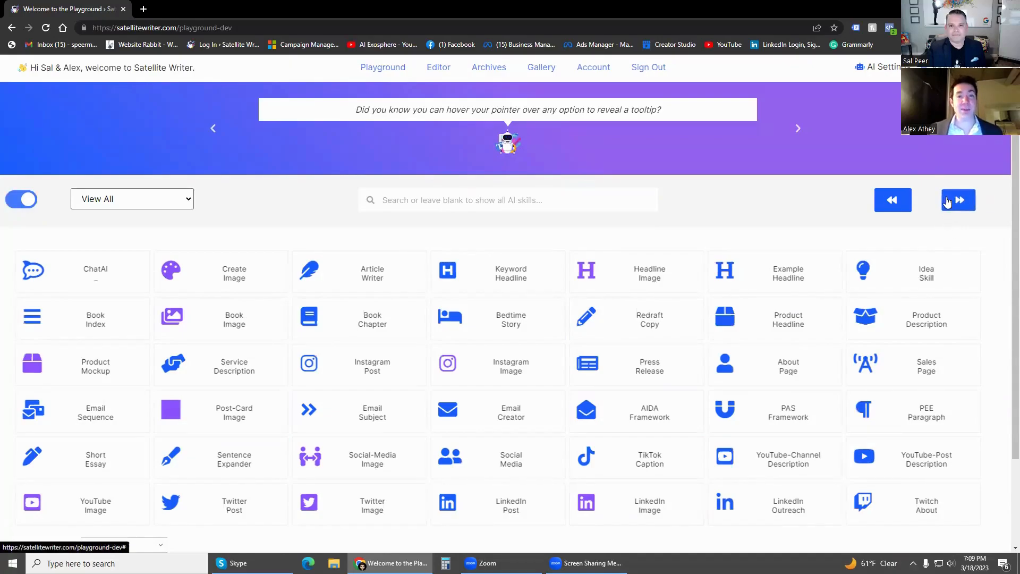
{"action": "left_click", "coordinate": [947, 202]}
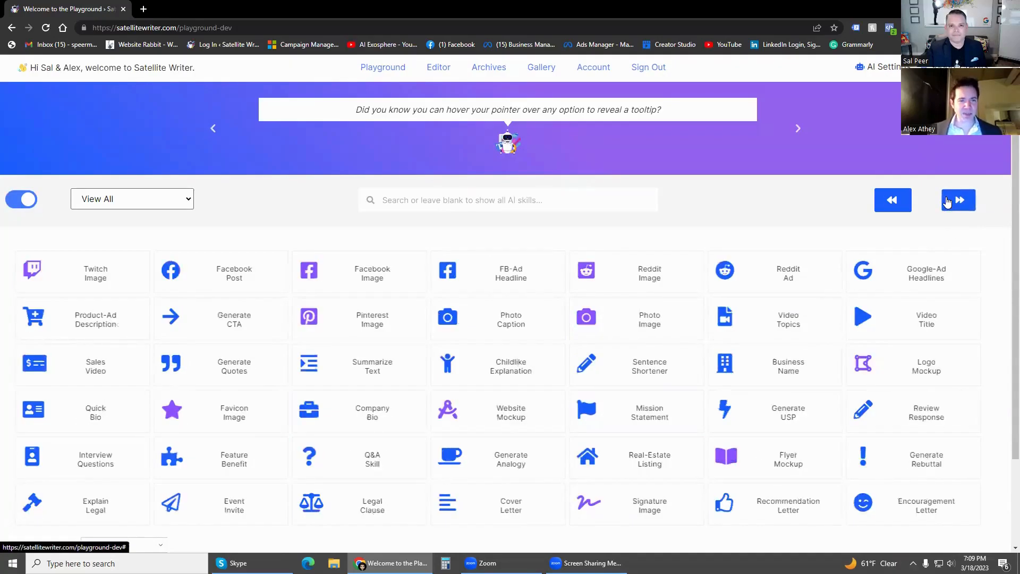
{"action": "left_click", "coordinate": [893, 202]}
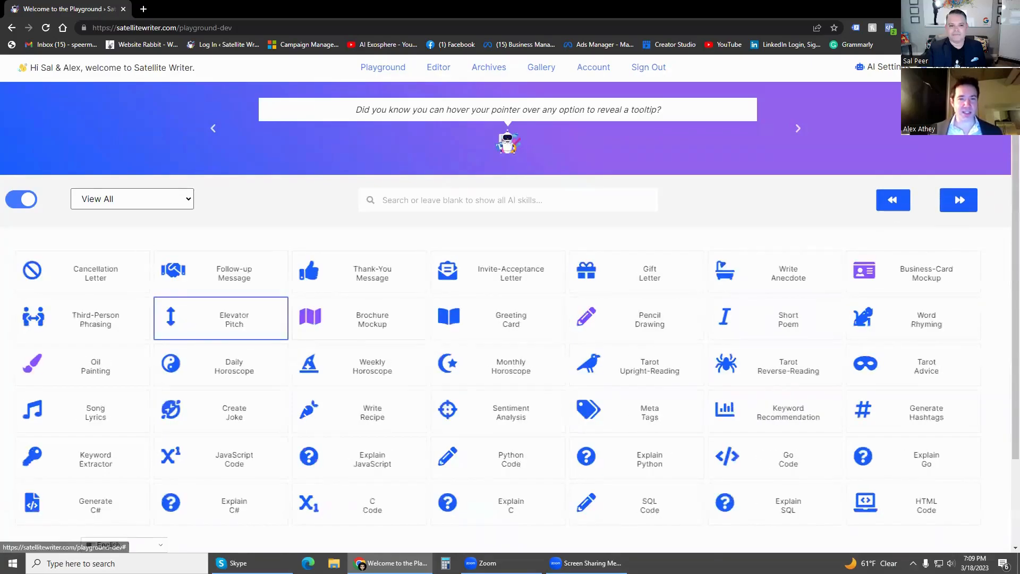
{"action": "left_click", "coordinate": [19, 206]}
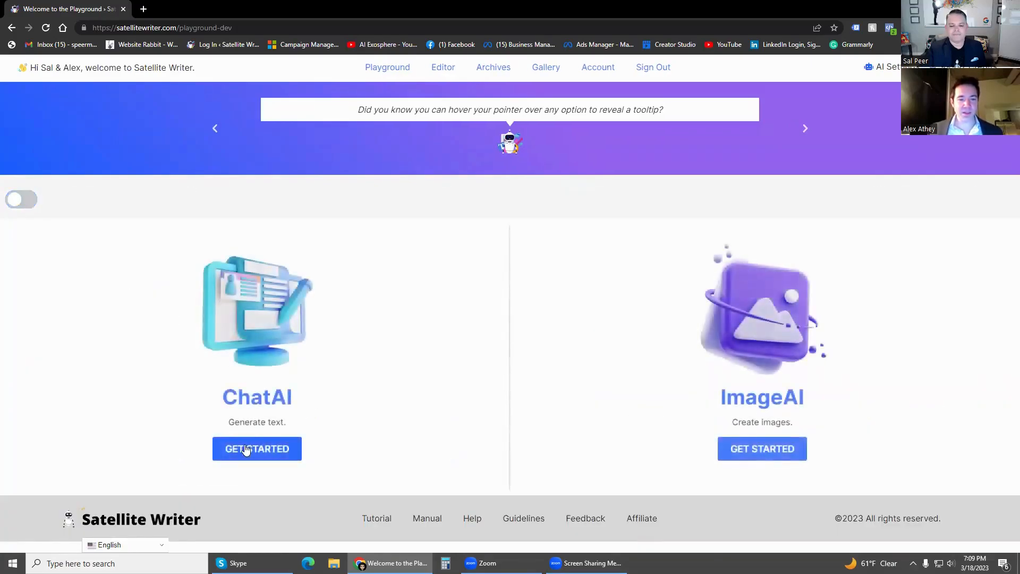
- Generate ChatAI text using the copied example instruction "Write a pop song about whales and dolphins"
{"action": "left_click", "coordinate": [245, 450]}
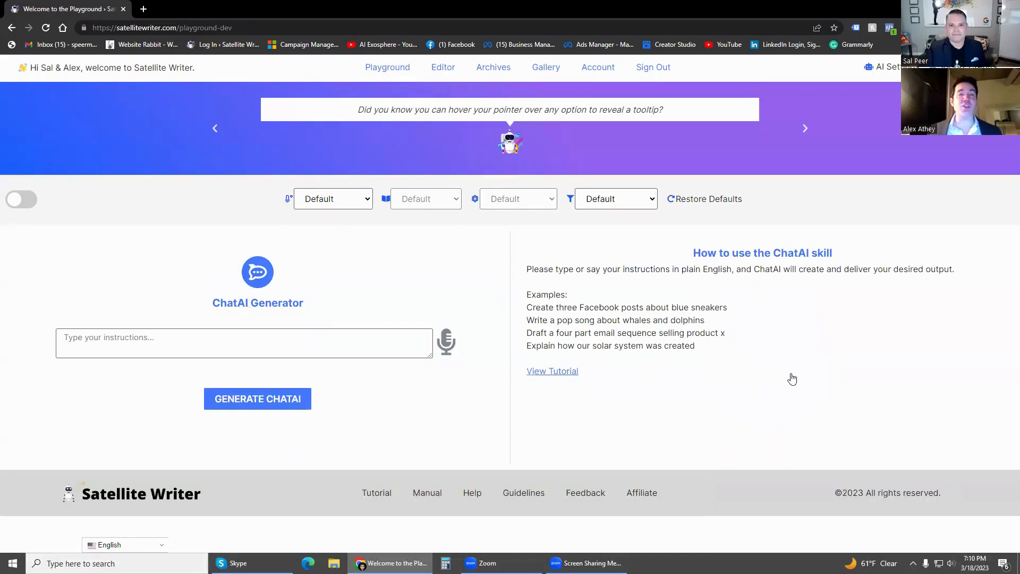
{"action": "mouse_move", "coordinate": [791, 378]}
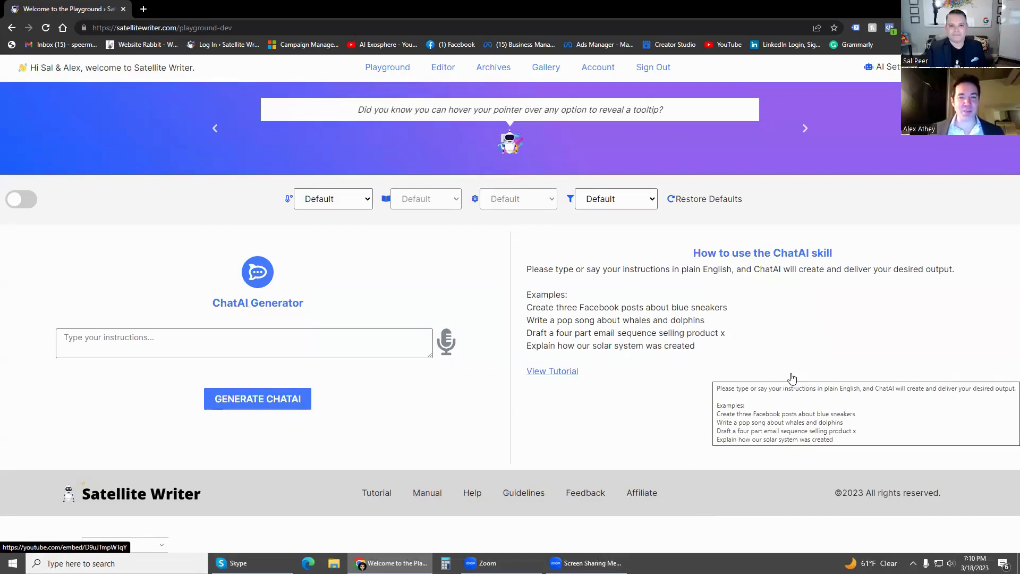
{"action": "left_click_drag", "start_coordinate": [708, 321], "coordinate": [538, 317]}
{"action": "right_click", "coordinate": [539, 317]}
{"action": "left_click", "coordinate": [552, 326]}
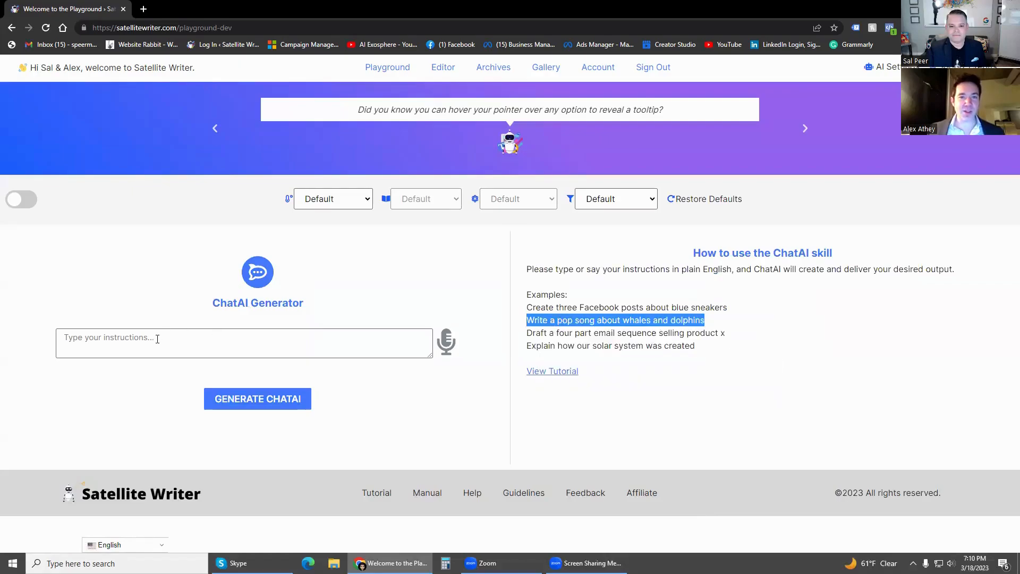
{"action": "right_click", "coordinate": [156, 339]}
{"action": "left_click", "coordinate": [183, 423]}
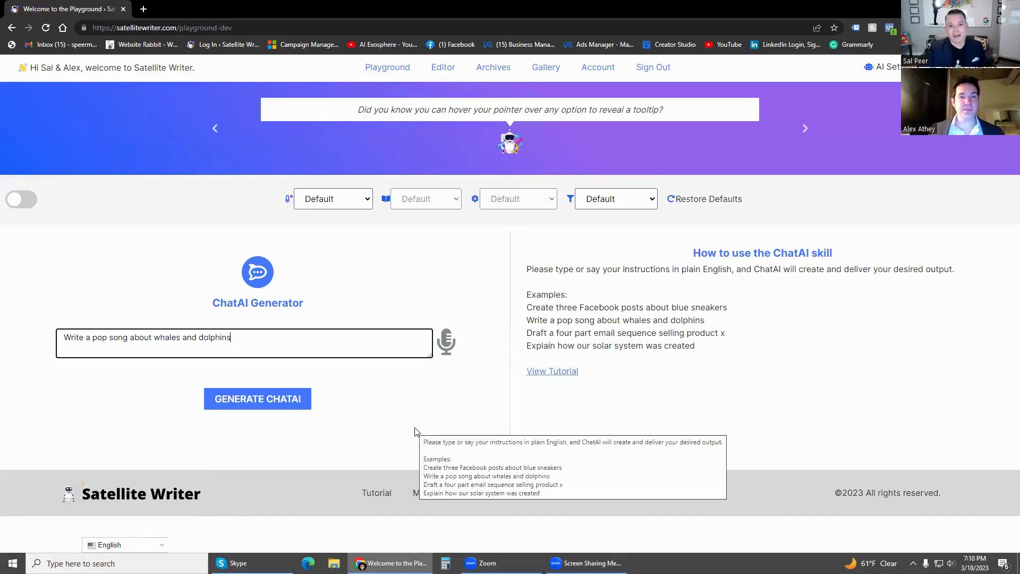
{"action": "left_click", "coordinate": [258, 404]}
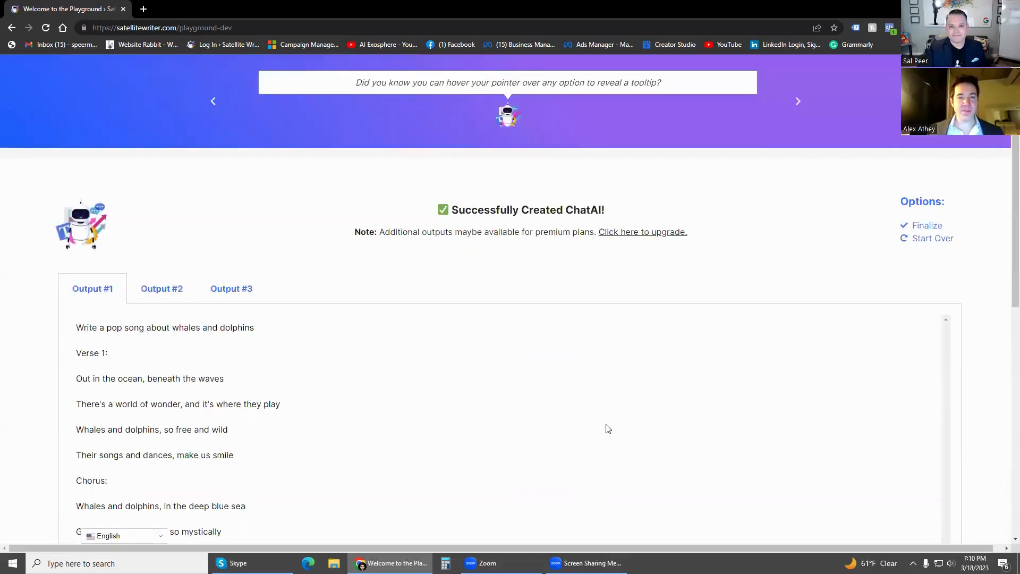
- Review the three generated song outputs, including the word count and readability statistics beneath Output #3
{"action": "scroll", "coordinate": [494, 412], "scroll_direction": "down", "scroll_amount": 2}
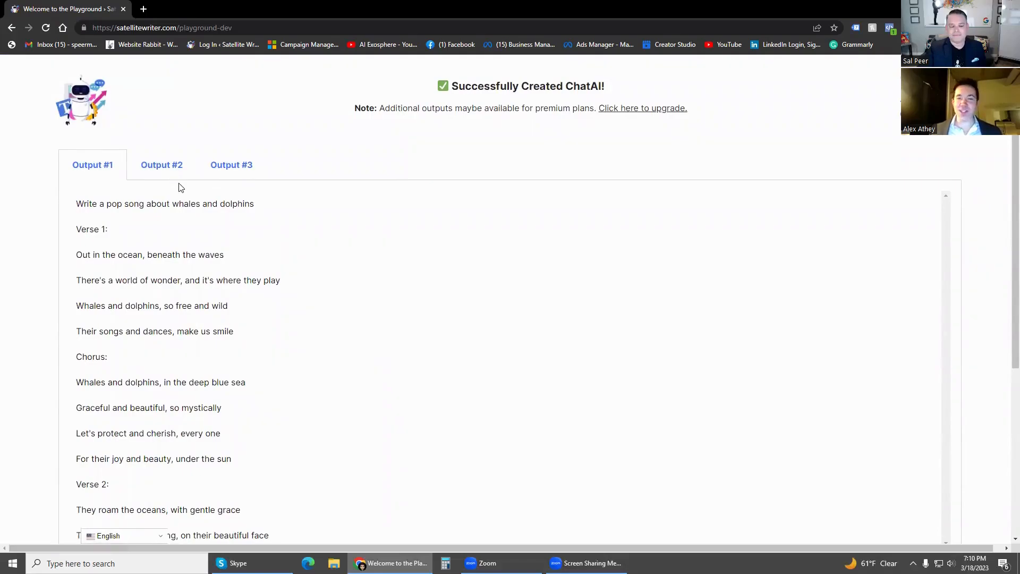
{"action": "scroll", "coordinate": [179, 235], "scroll_direction": "down", "scroll_amount": 1}
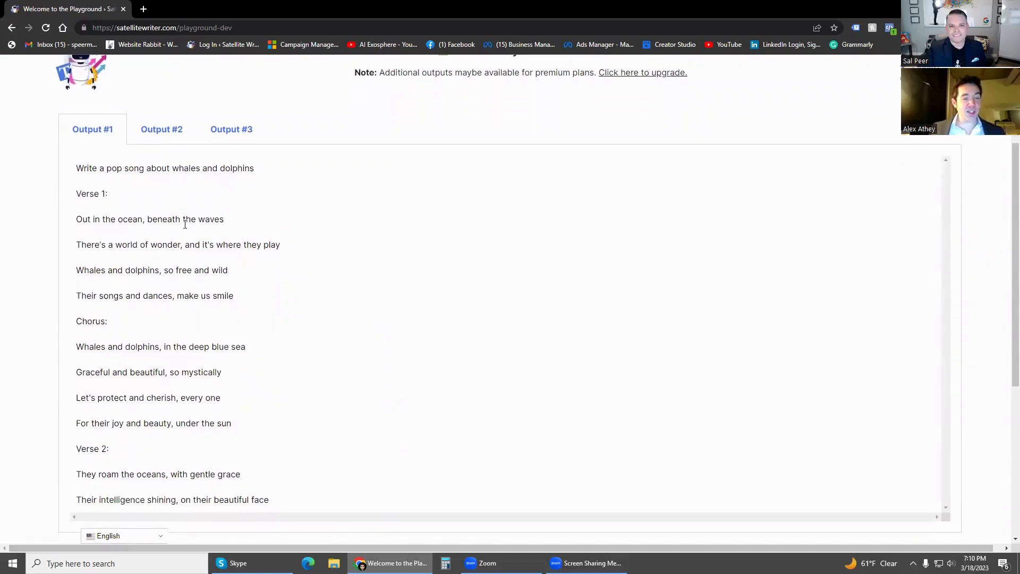
{"action": "left_click", "coordinate": [168, 132]}
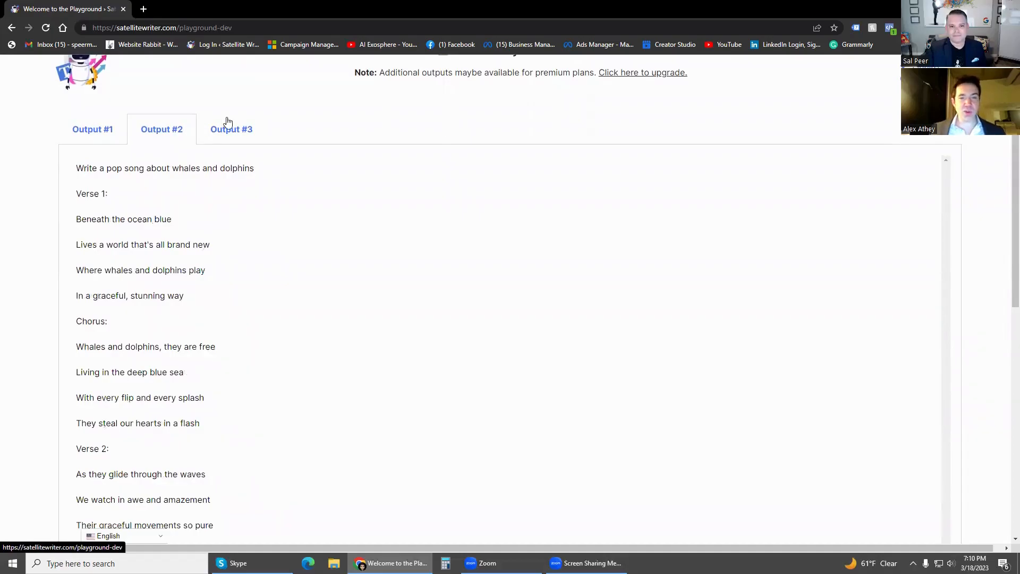
{"action": "left_click", "coordinate": [232, 135]}
{"action": "scroll", "coordinate": [310, 289], "scroll_direction": "down", "scroll_amount": 4}
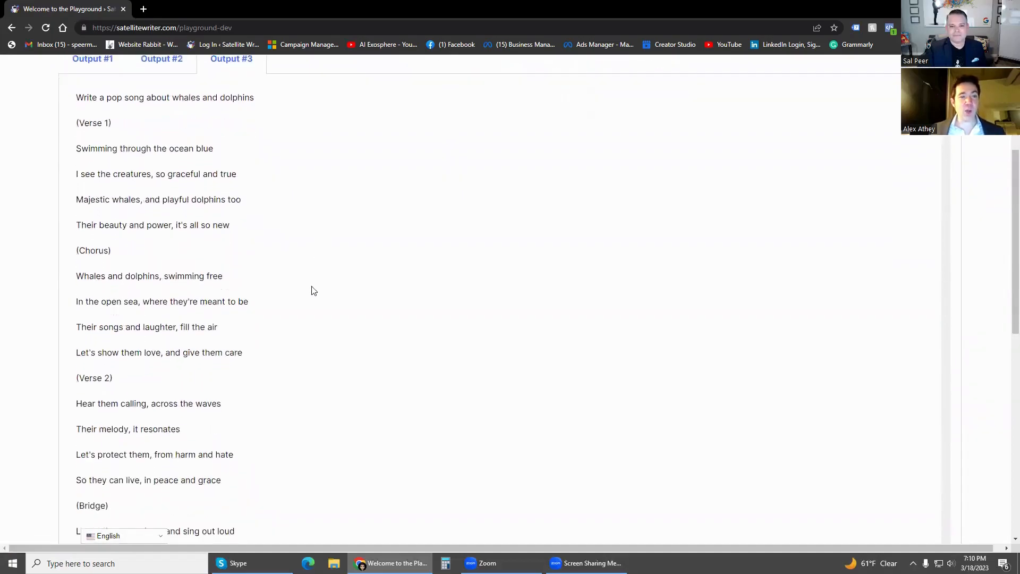
{"action": "scroll", "coordinate": [313, 296], "scroll_direction": "down", "scroll_amount": 7}
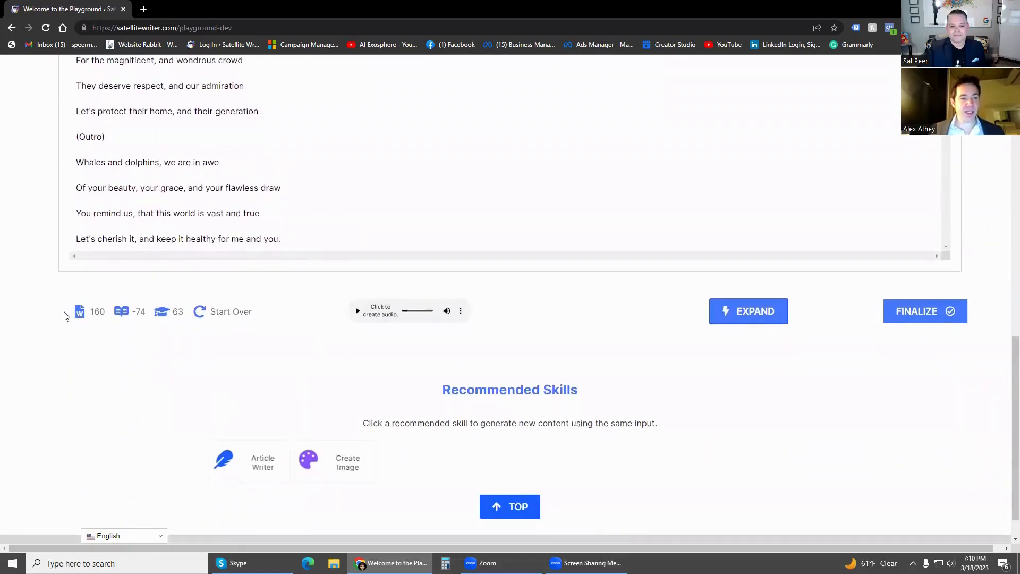
{"action": "mouse_move", "coordinate": [213, 320]}
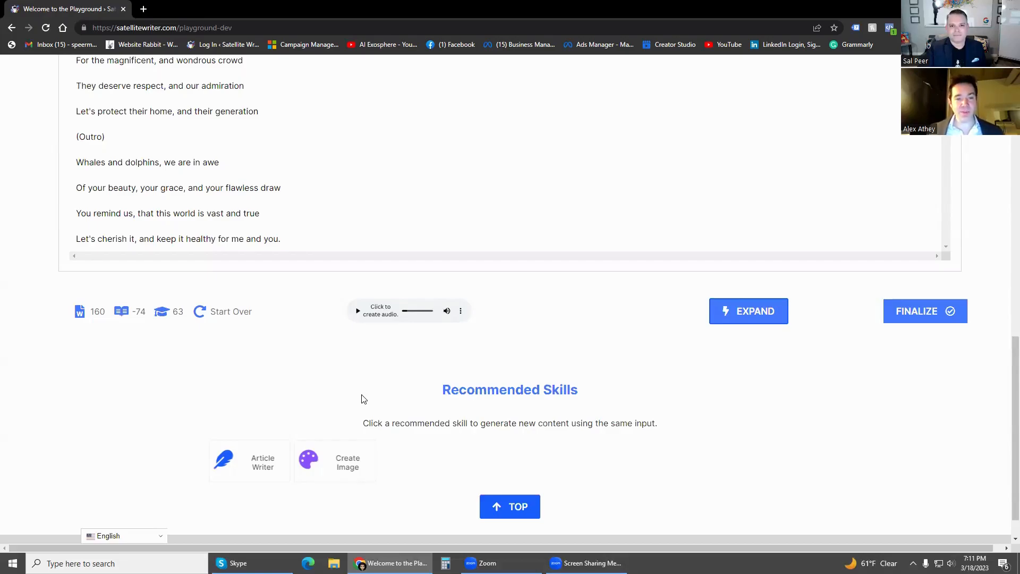
- Create the audio version of Output #3, play it briefly, and pause it
{"action": "left_click", "coordinate": [401, 317]}
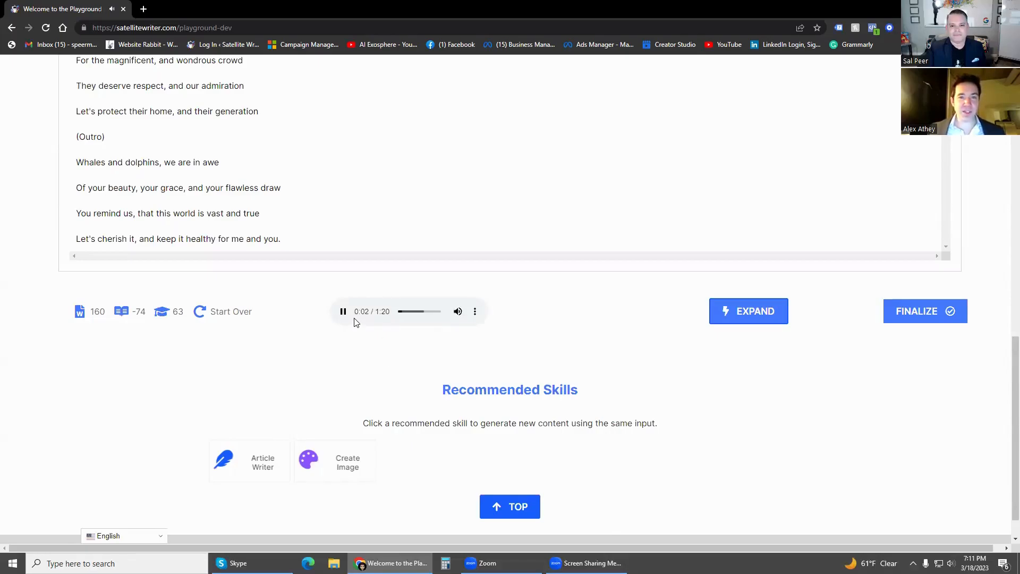
{"action": "left_click", "coordinate": [340, 313]}
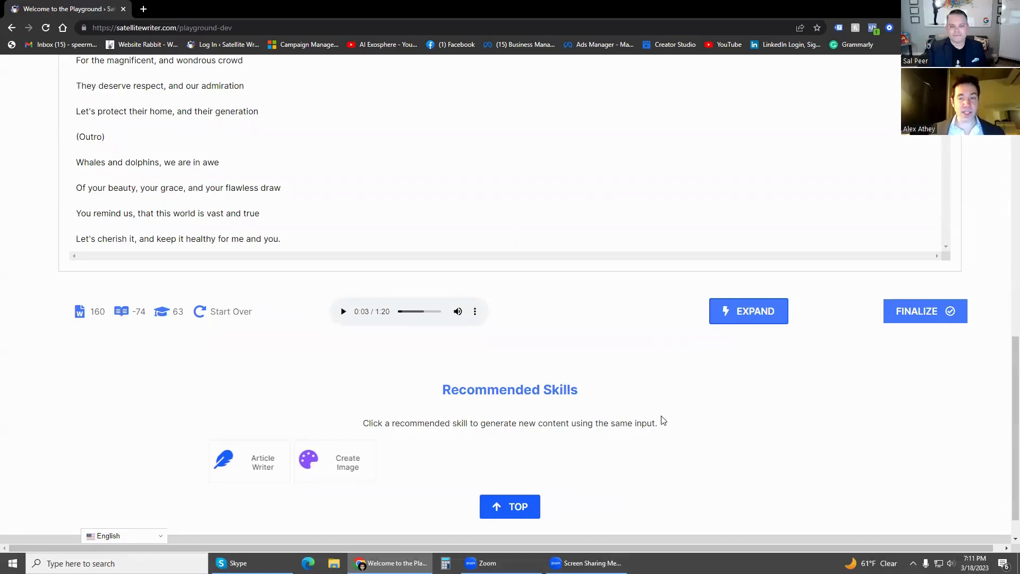
- Finalize Output #3 and send it to the Editing Suite
{"action": "scroll", "coordinate": [652, 400], "scroll_direction": "down", "scroll_amount": 1}
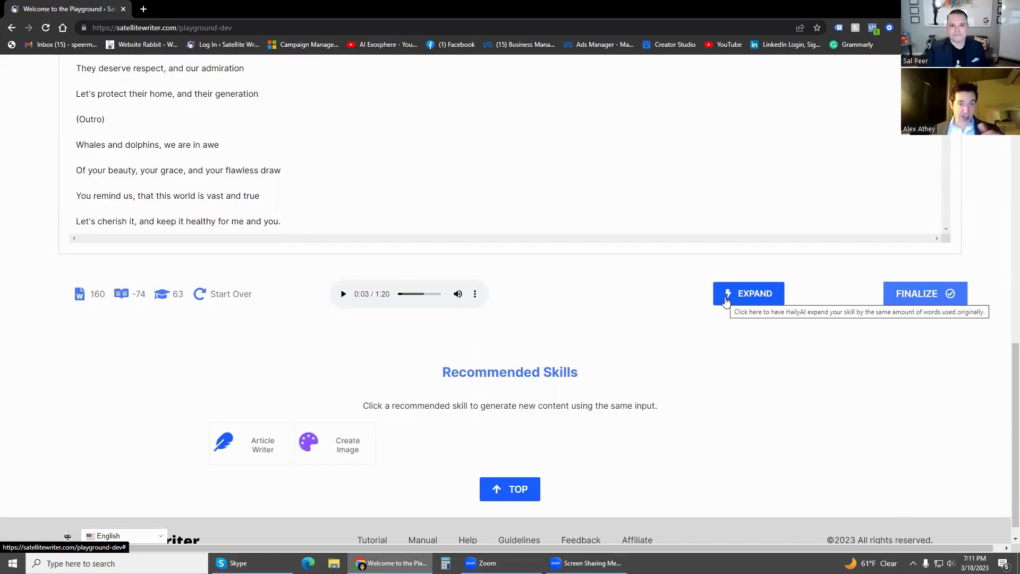
{"action": "left_click", "coordinate": [924, 298]}
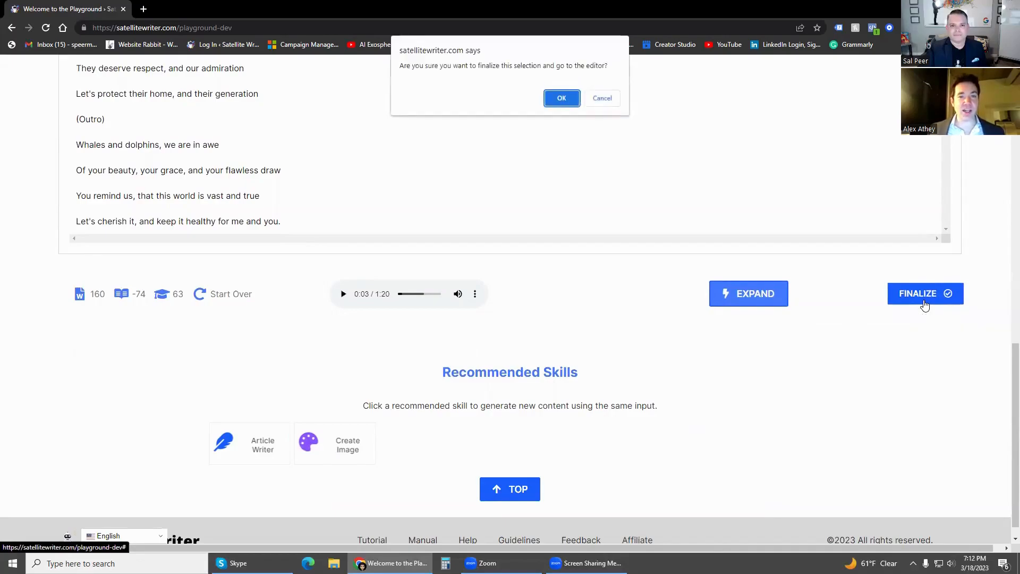
{"action": "left_click", "coordinate": [552, 107]}
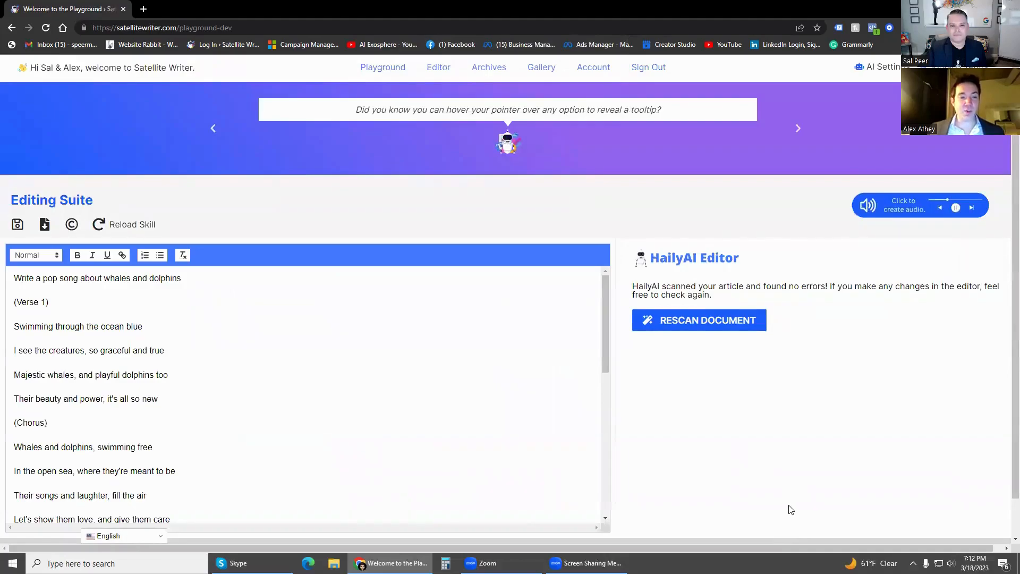
- Rescan the song for errors with the HailyAI Editor
{"action": "scroll", "coordinate": [717, 433], "scroll_direction": "down", "scroll_amount": 1}
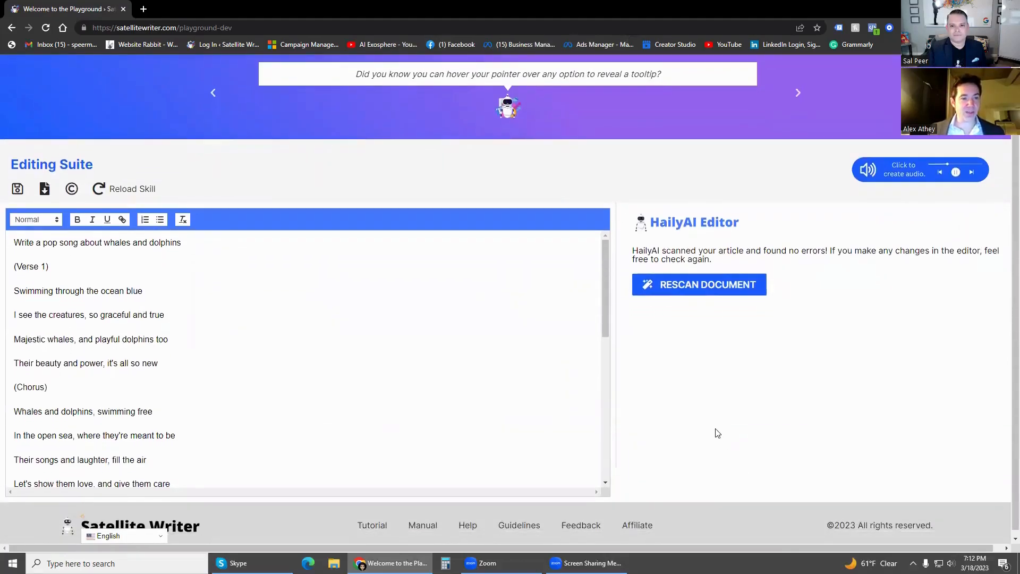
{"action": "left_click_drag", "start_coordinate": [21, 243], "coordinate": [256, 413]}
{"action": "left_click", "coordinate": [494, 397]}
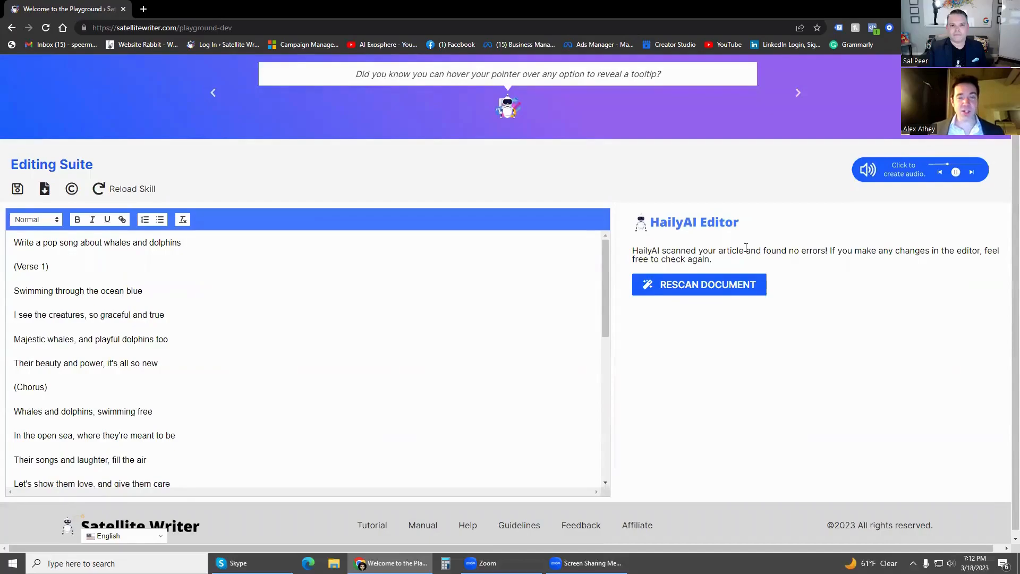
{"action": "left_click", "coordinate": [686, 291]}
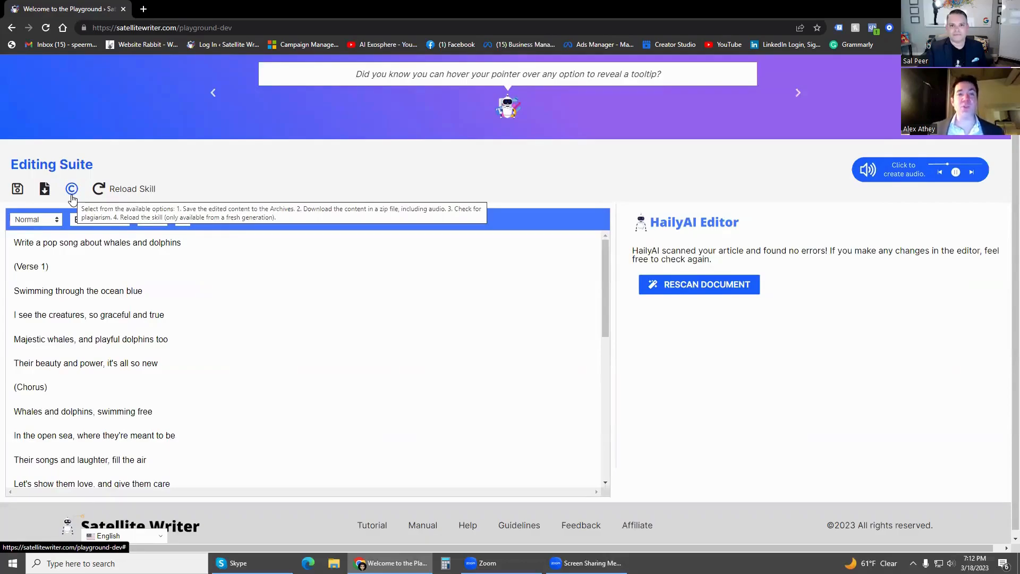
- Check the song for plagiarism and load its audio in the Editing Suite
{"action": "left_click", "coordinate": [71, 198]}
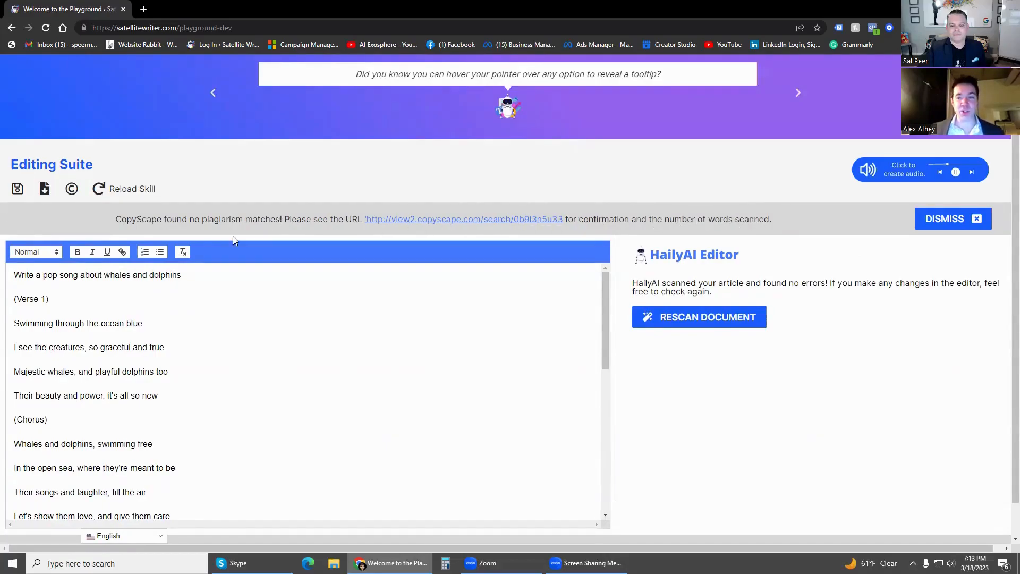
{"action": "scroll", "coordinate": [454, 398], "scroll_direction": "up", "scroll_amount": 1}
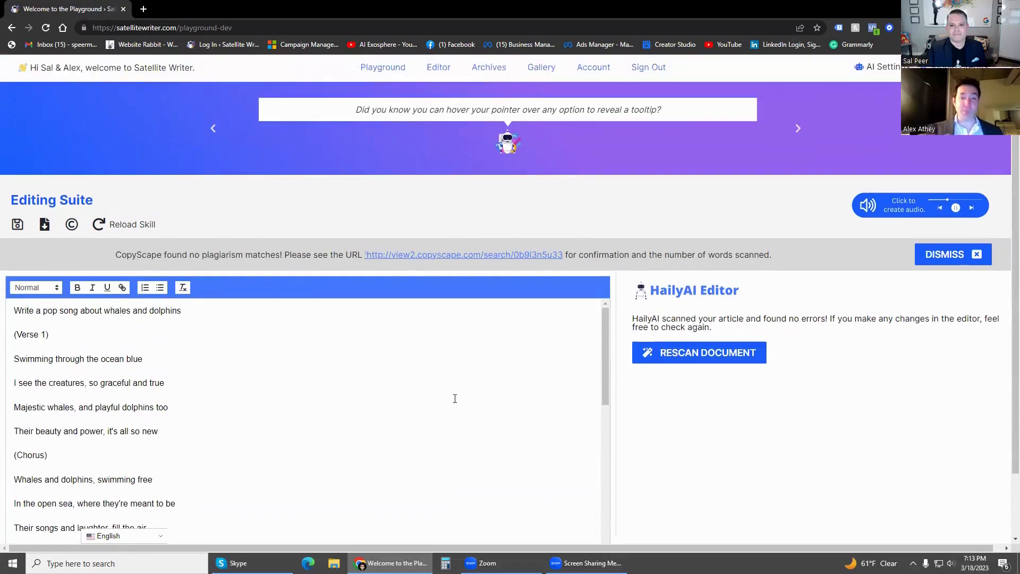
{"action": "left_click", "coordinate": [899, 206]}
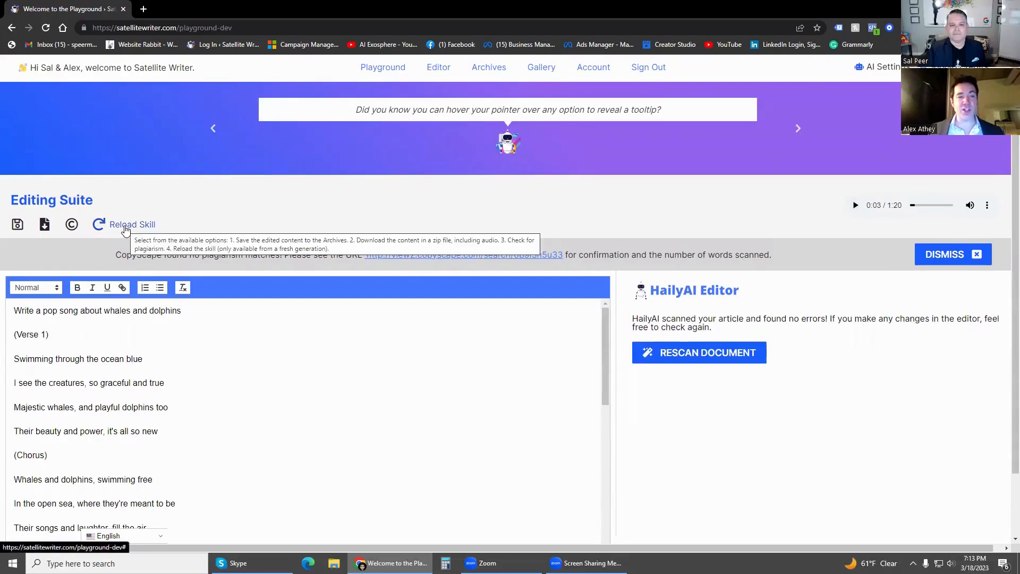
- Reload the ChatAI skill with the same instructions, and open the Text Archives with its keyword search suggestions
{"action": "left_click", "coordinate": [125, 225]}
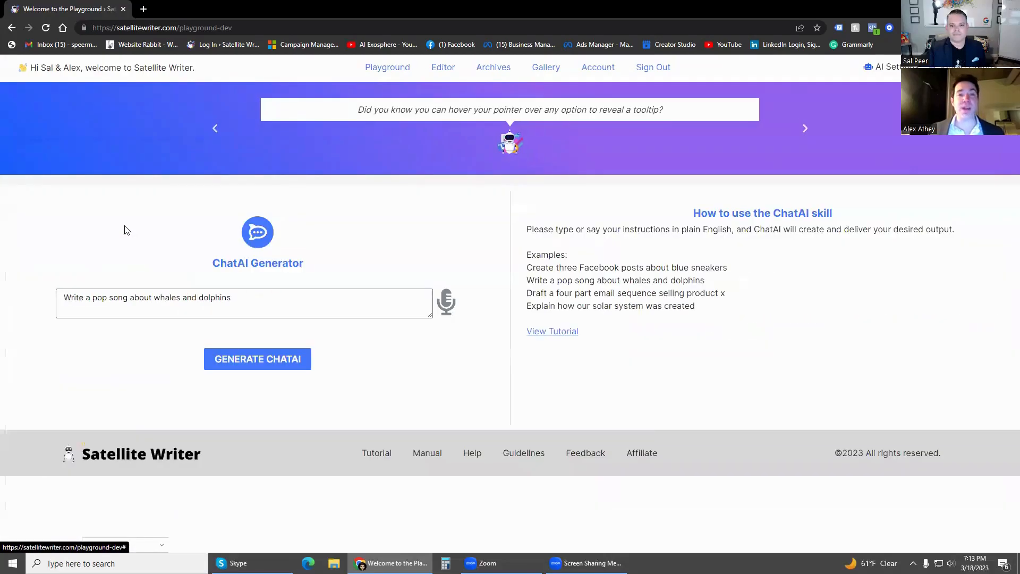
{"action": "left_click", "coordinate": [493, 72]}
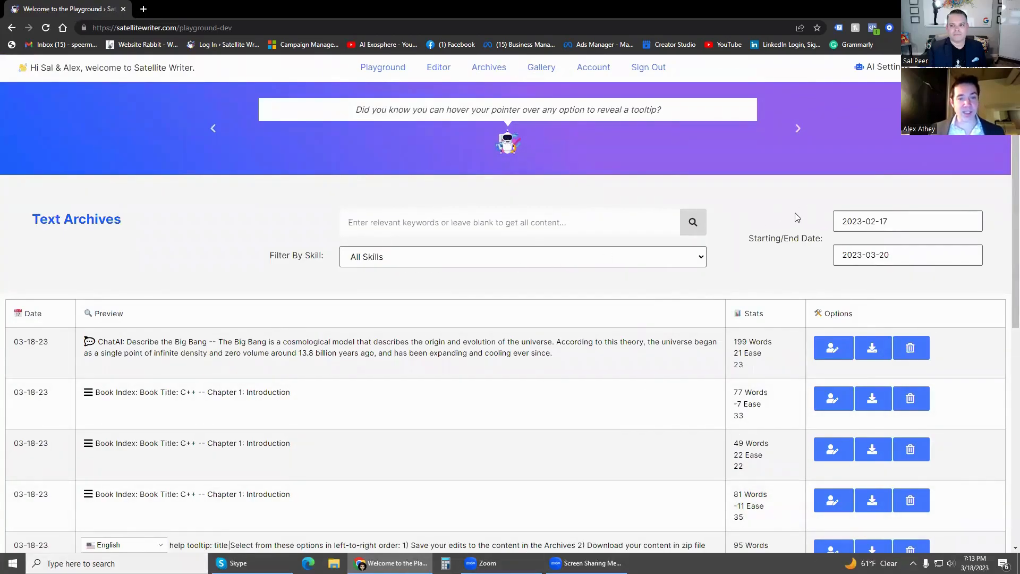
{"action": "left_click", "coordinate": [523, 222]}
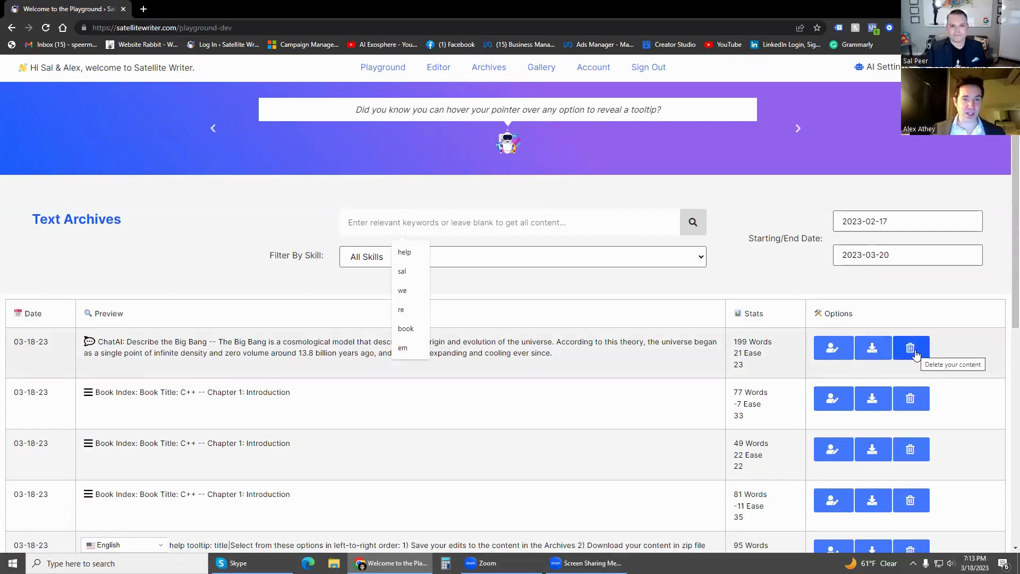
- Open the Image Gallery, examine the sharing and download options of the "robot dancing holding 6.0 sign, cyberpunk" image, and close its preview
{"action": "left_click", "coordinate": [550, 76]}
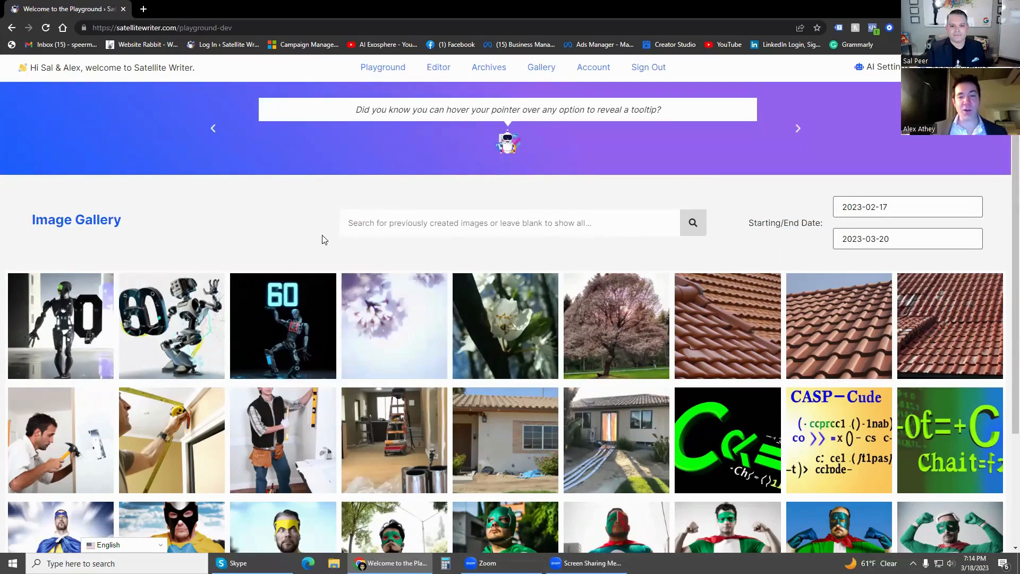
{"action": "left_click", "coordinate": [276, 329]}
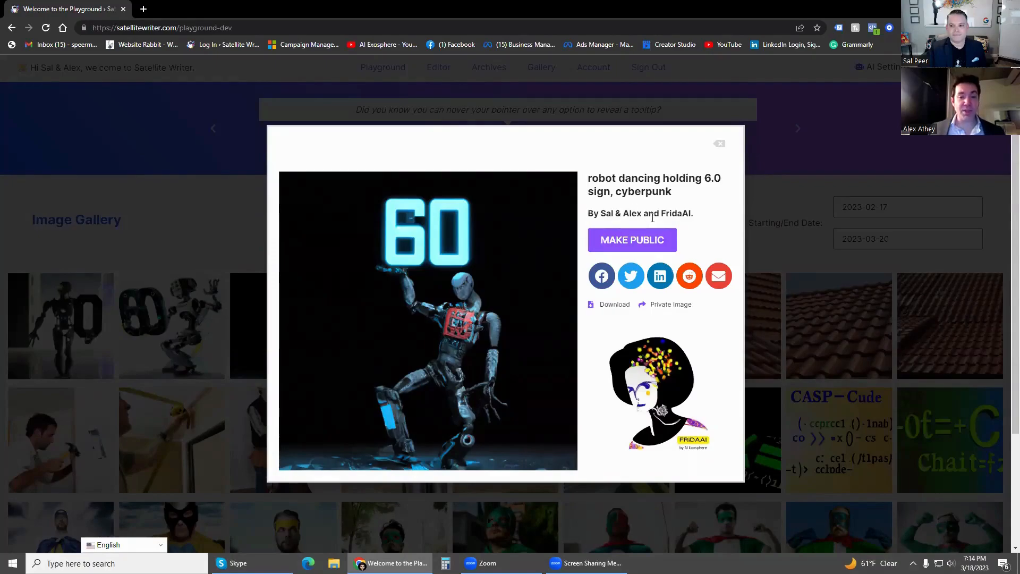
{"action": "mouse_move", "coordinate": [644, 245]}
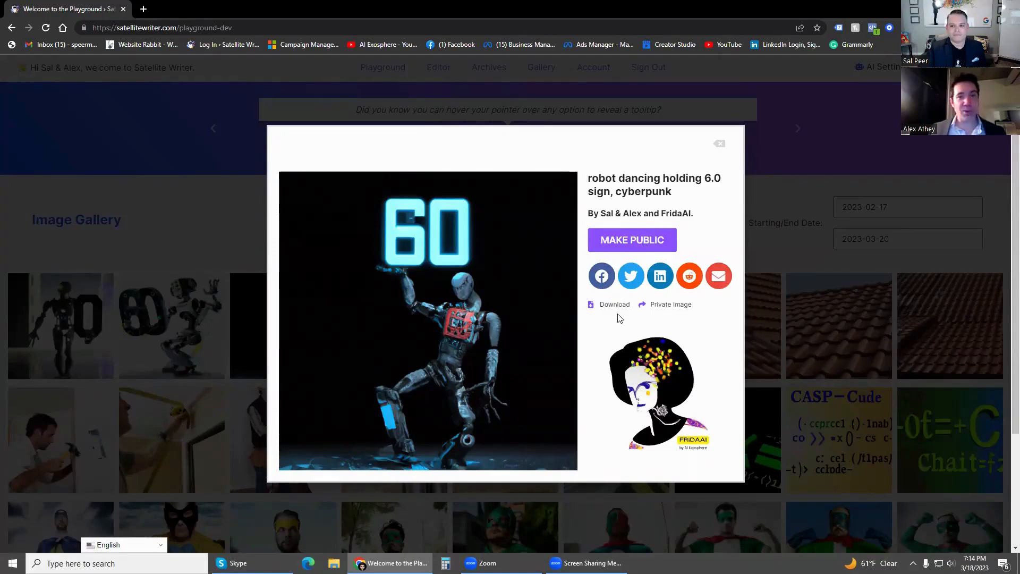
{"action": "mouse_move", "coordinate": [679, 307]}
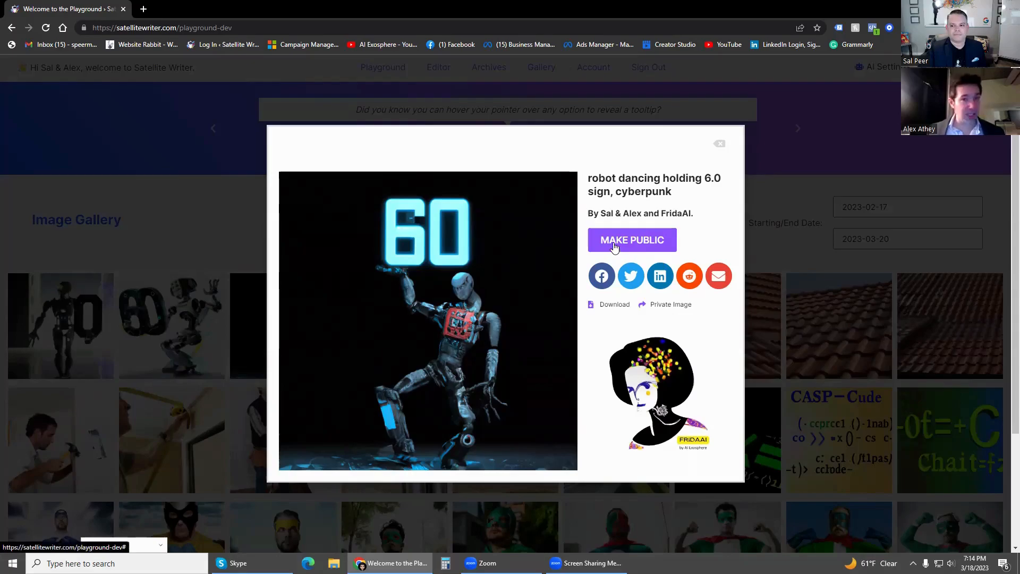
{"action": "left_click", "coordinate": [190, 242]}
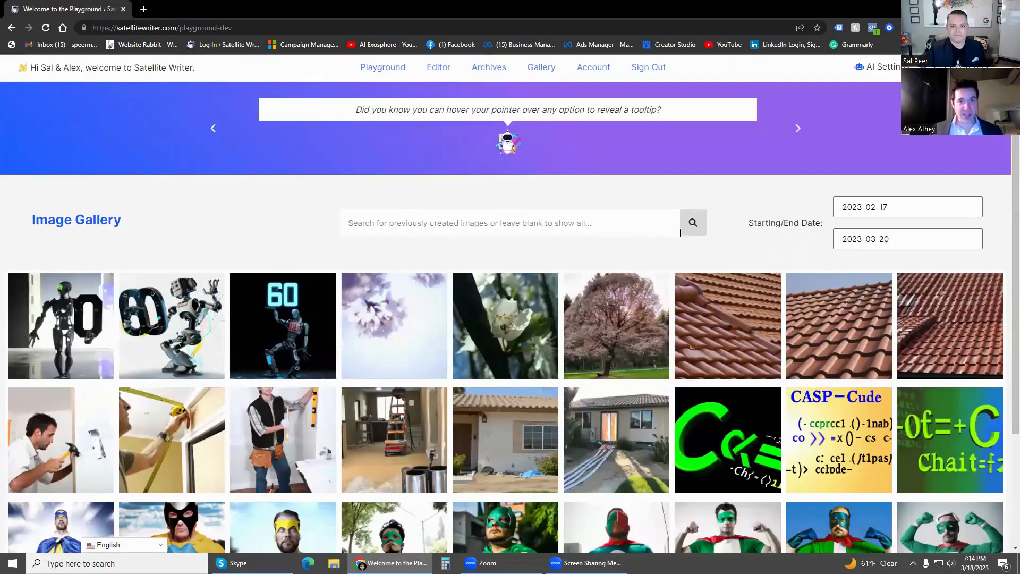